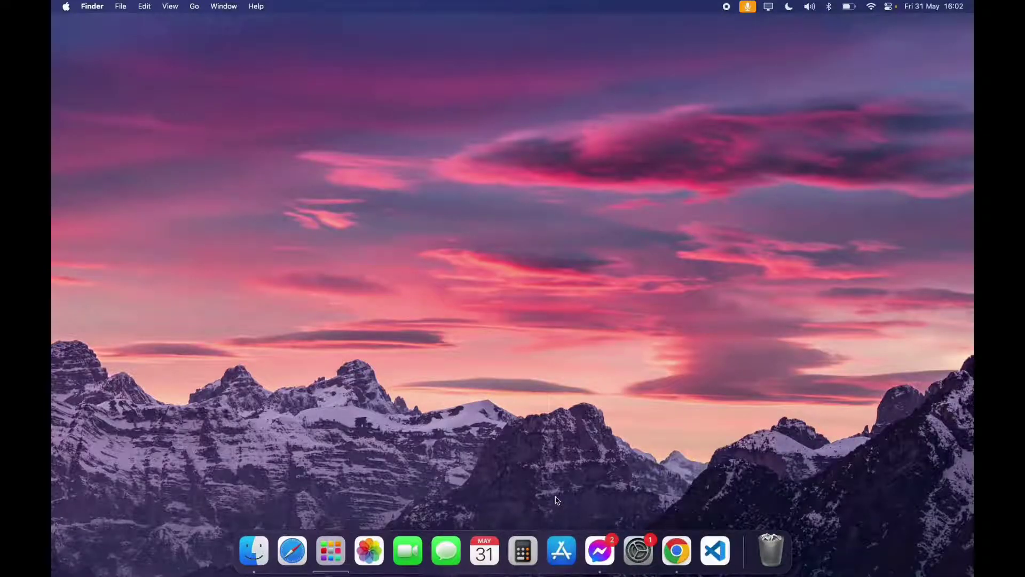
Step: Open Chrome and search Google for 'download wine for mac'
{"action": "left_click", "coordinate": [677, 549]}
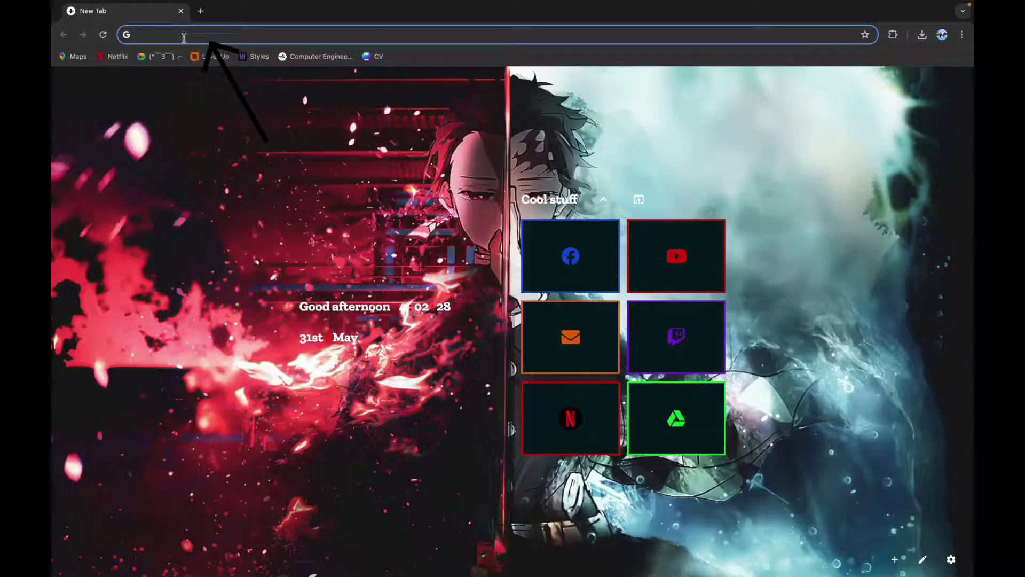
{"action": "type", "text": "down"}
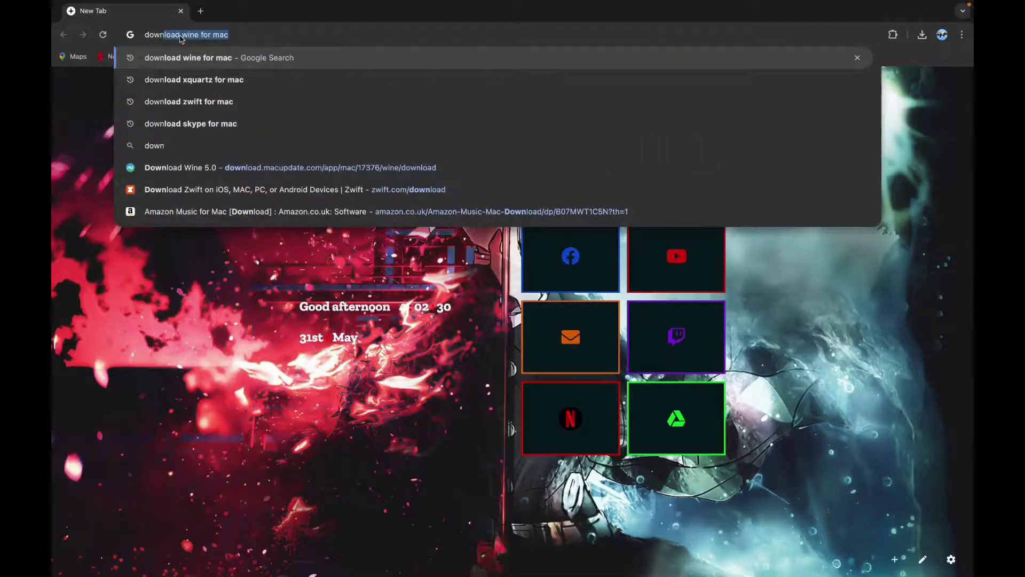
{"action": "key", "text": "Return"}
{"action": "scroll", "coordinate": [145, 240], "scroll_direction": "down", "scroll_amount": 1}
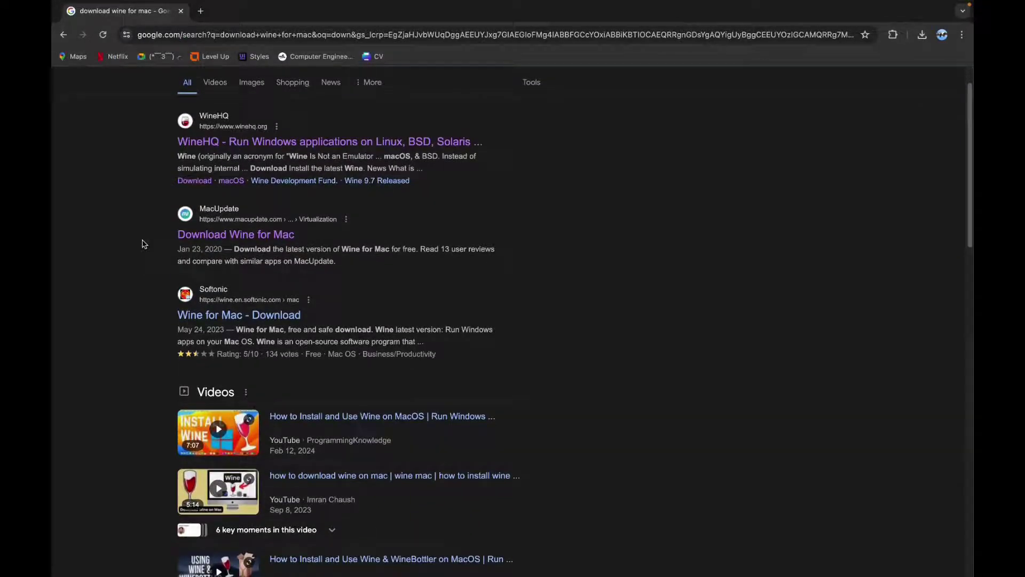
Step: Download winehq-stable-5.0.pkg from MacUpdate's Wine for Mac page
{"action": "left_click", "coordinate": [210, 232]}
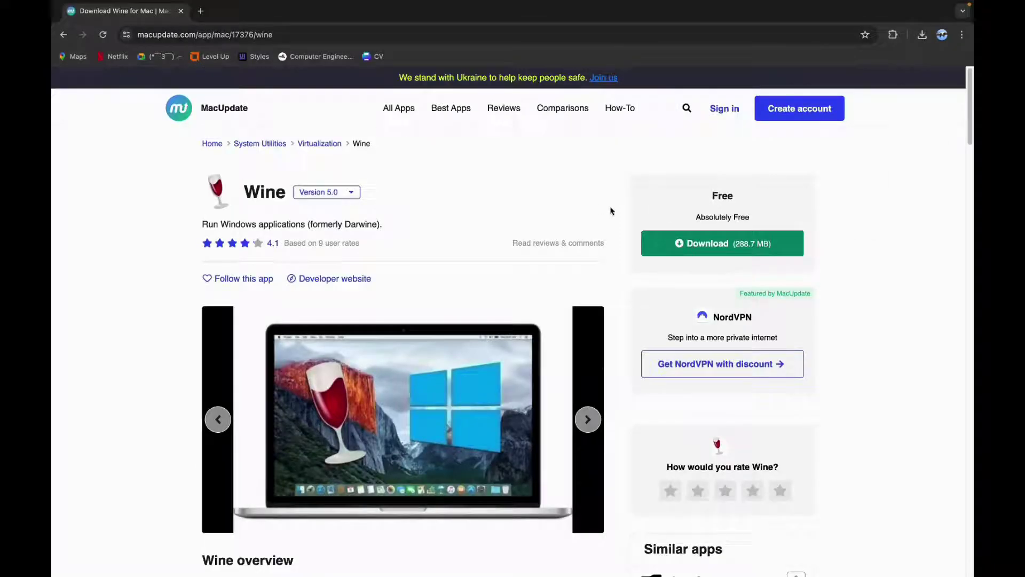
{"action": "left_click", "coordinate": [721, 243]}
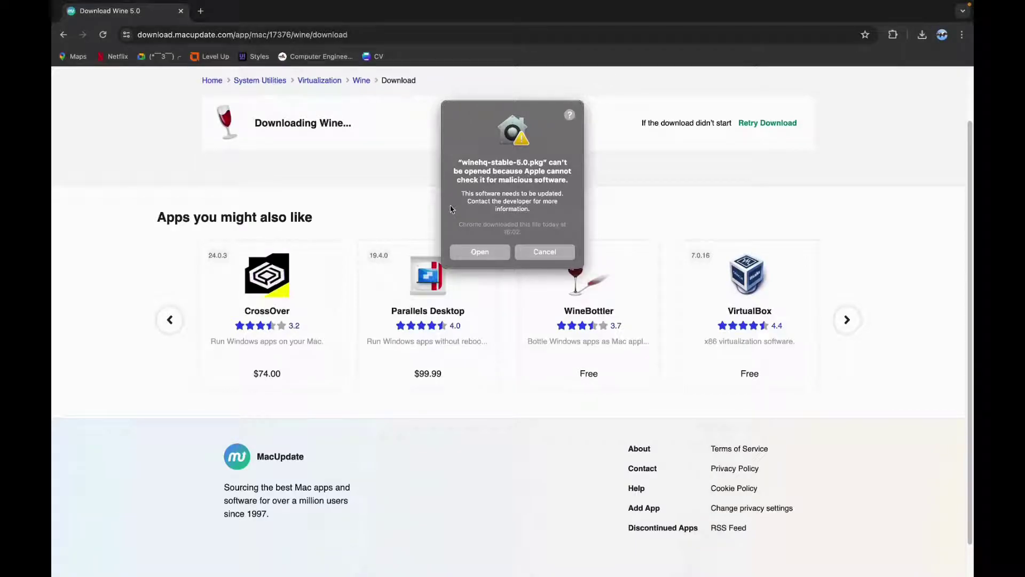
Step: Open the unverified Wine package and start a standard install on Macintosh HD
{"action": "left_click", "coordinate": [480, 252]}
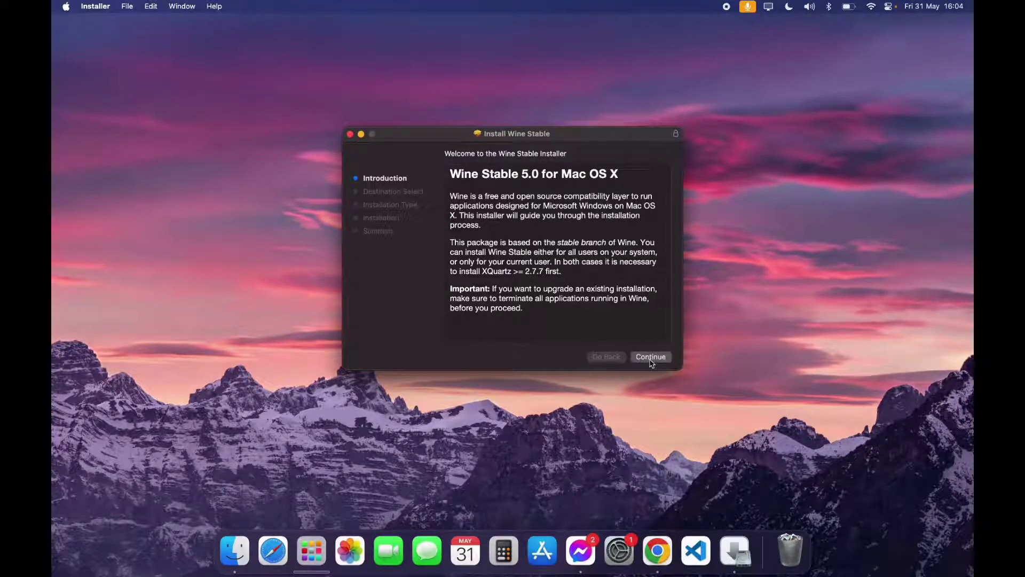
{"action": "left_click", "coordinate": [650, 357]}
{"action": "left_click", "coordinate": [651, 357]}
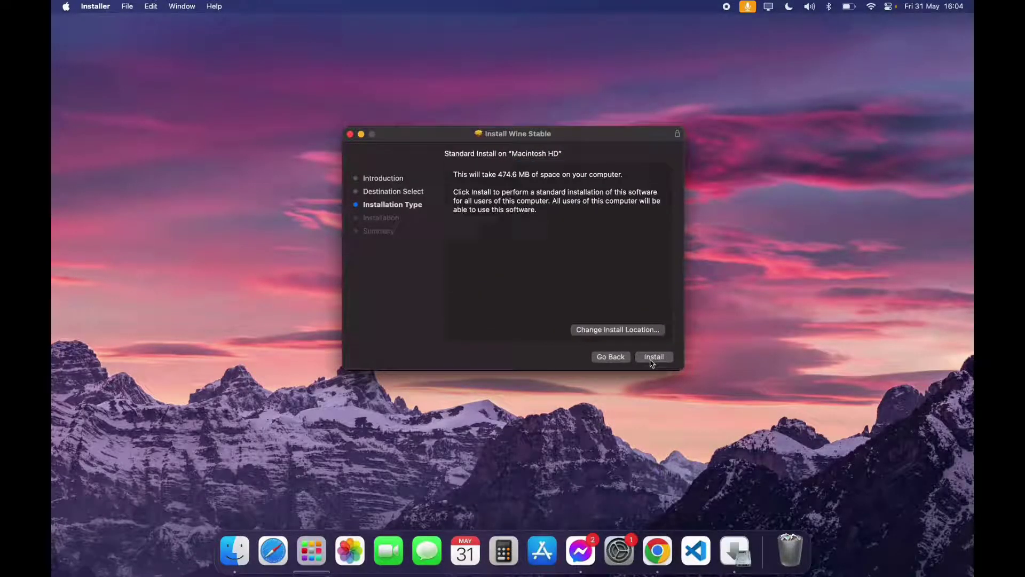
{"action": "left_click", "coordinate": [650, 357]}
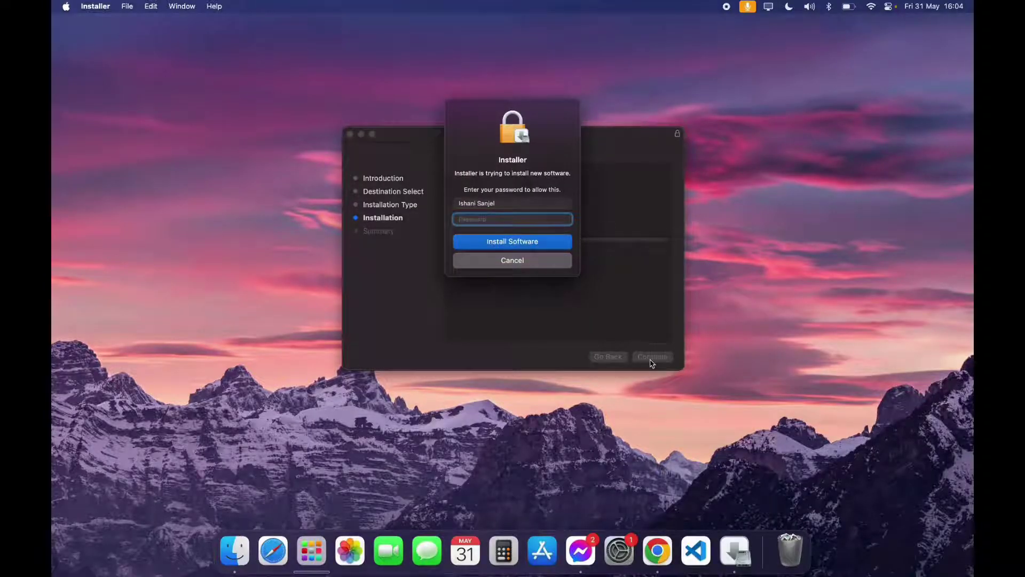
{"action": "type", "text": "•••••"}
{"action": "type", "text": "••"}
Step: Submit the administrator password to authorise the Wine Stable installation
{"action": "key", "text": "Return"}
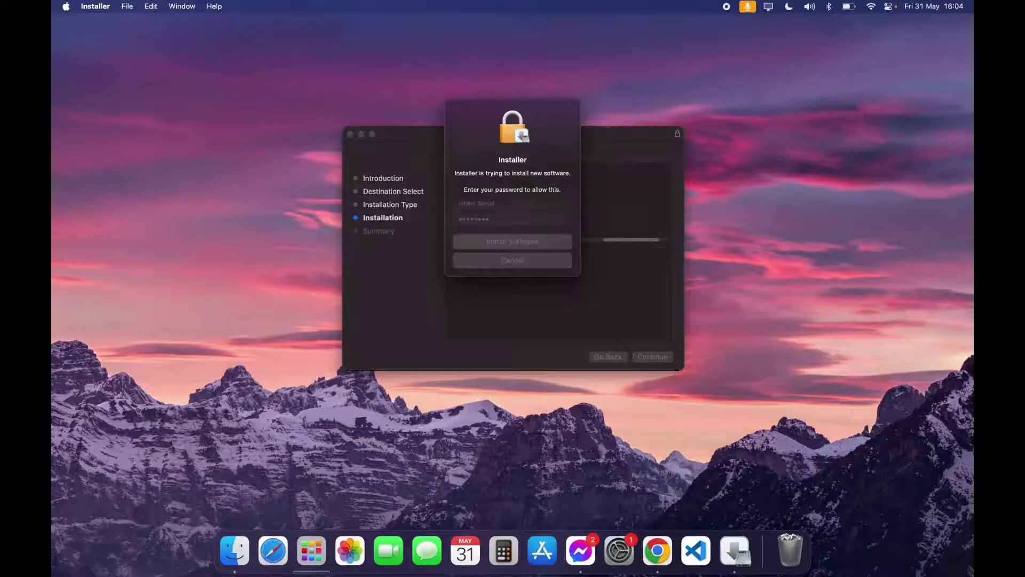
Step: Close the finished installer and search Spotlight for 'wine'
{"action": "left_click", "coordinate": [652, 356]}
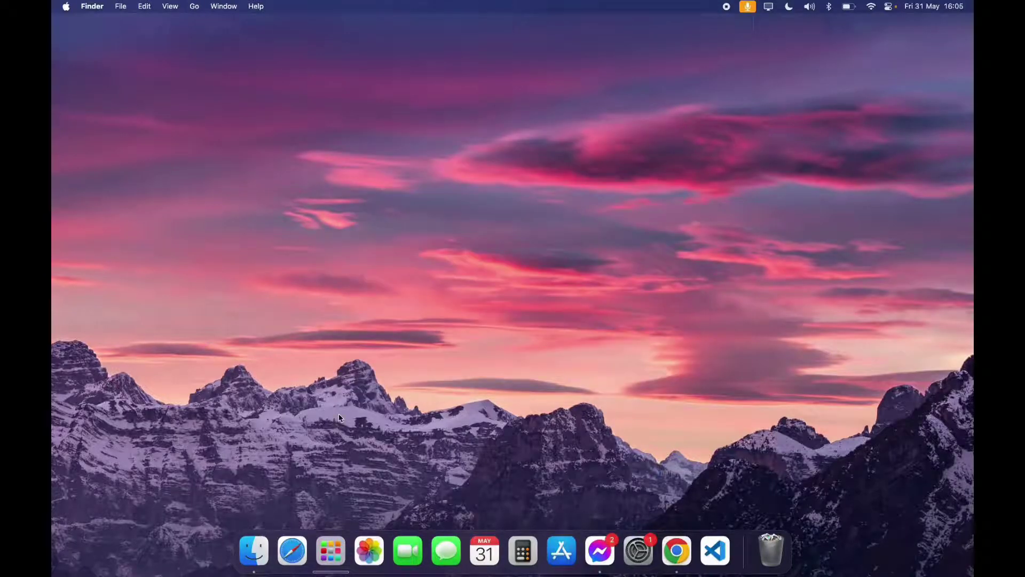
{"action": "key", "text": "super+space"}
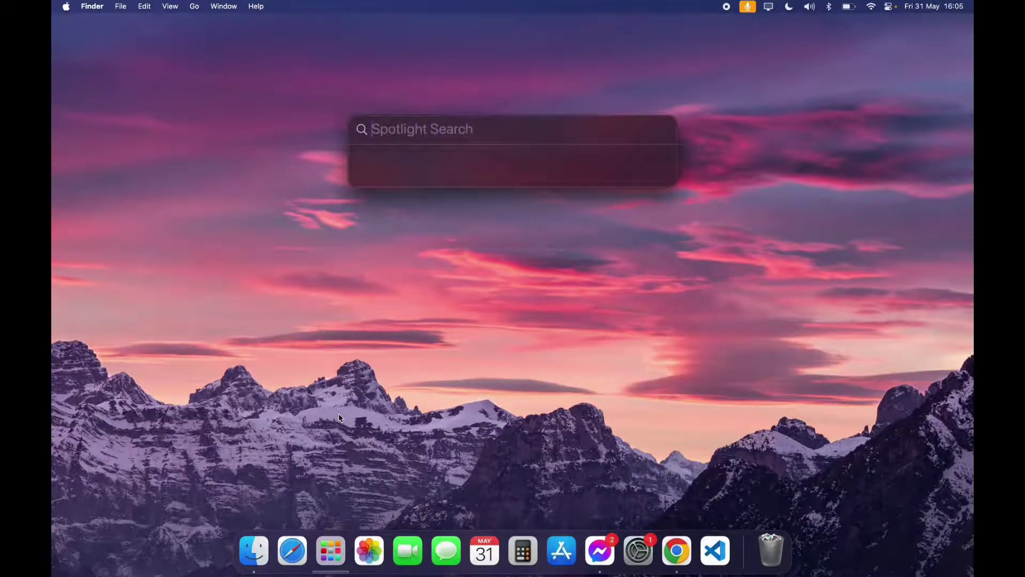
{"action": "type", "text": "wine"}
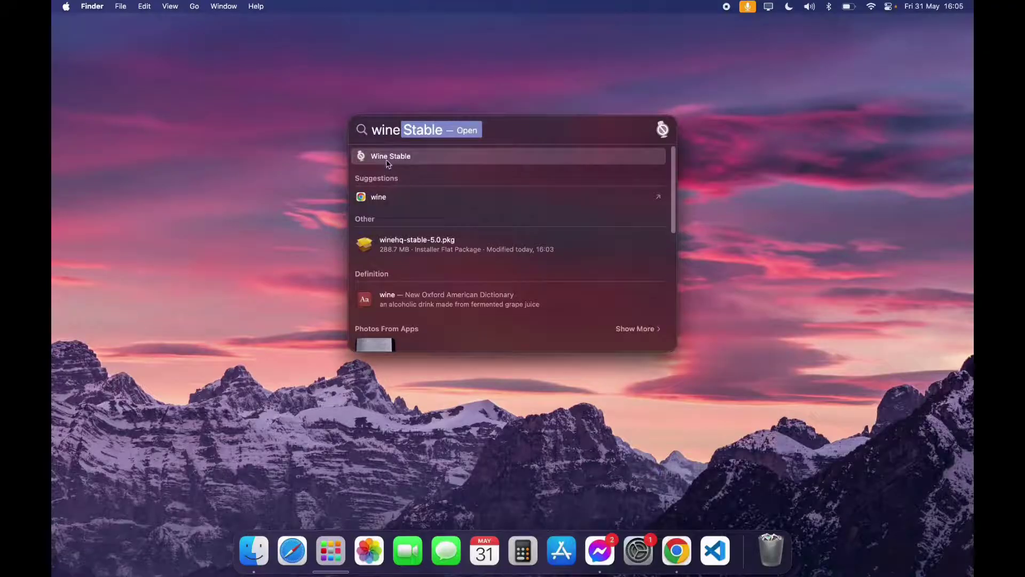